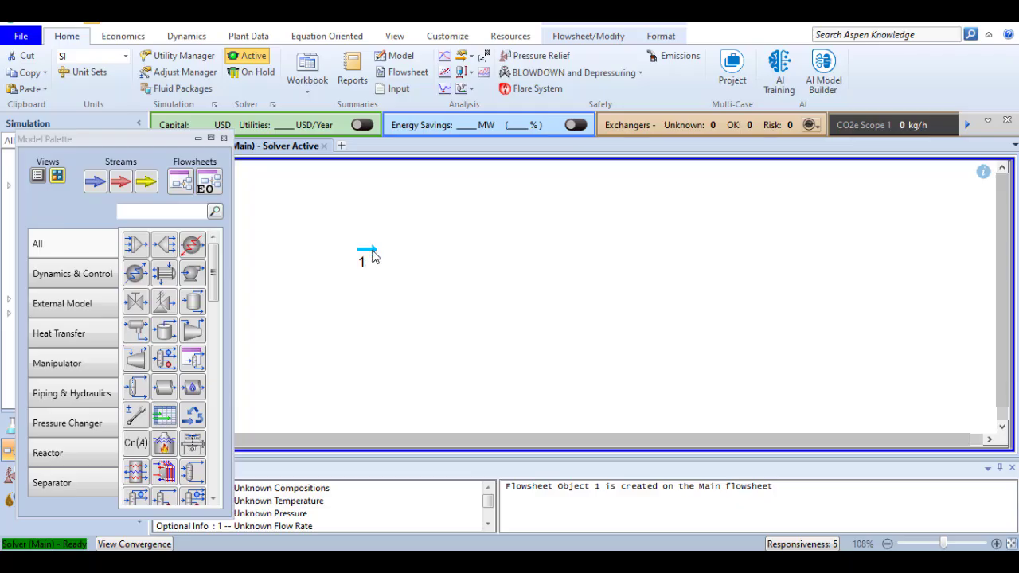
- Specify material stream 1 with a temperature of 55 °C, a pressure of 40 bar_g and a mass flow of 100 kg/h
{"action": "double_click", "coordinate": [371, 250]}
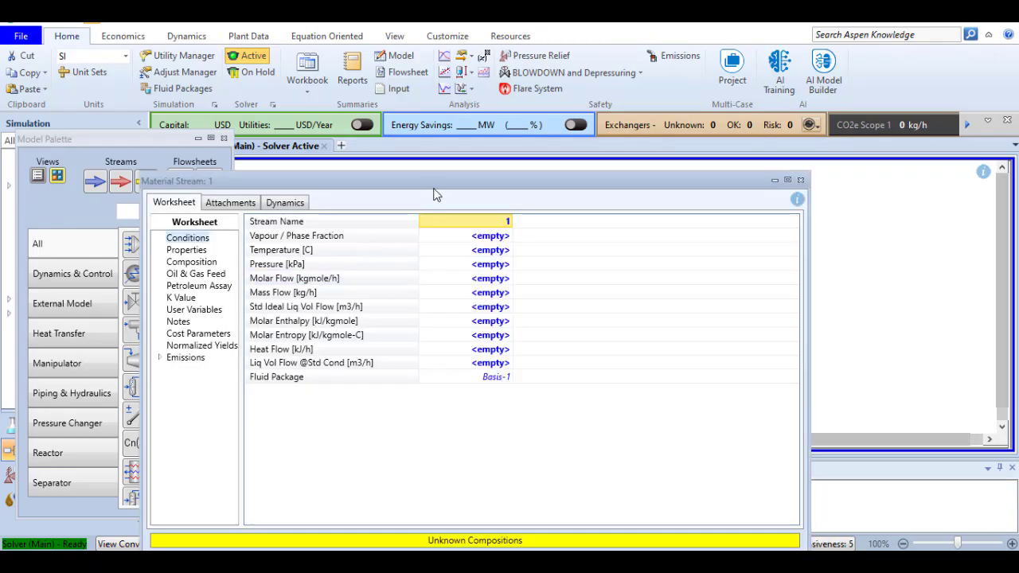
{"action": "left_click", "coordinate": [490, 252]}
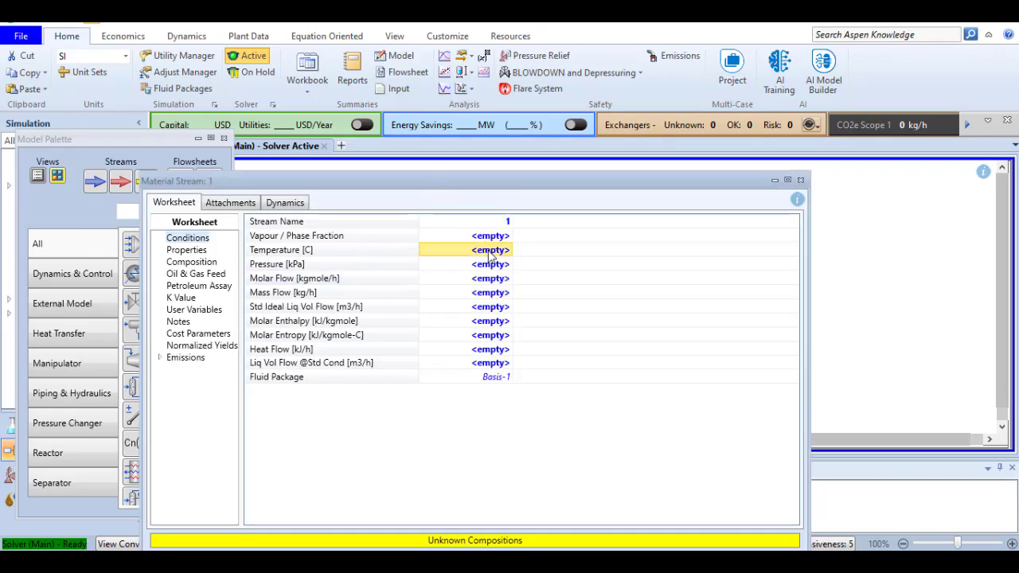
{"action": "type", "text": "55"}
{"action": "key", "text": "Return"}
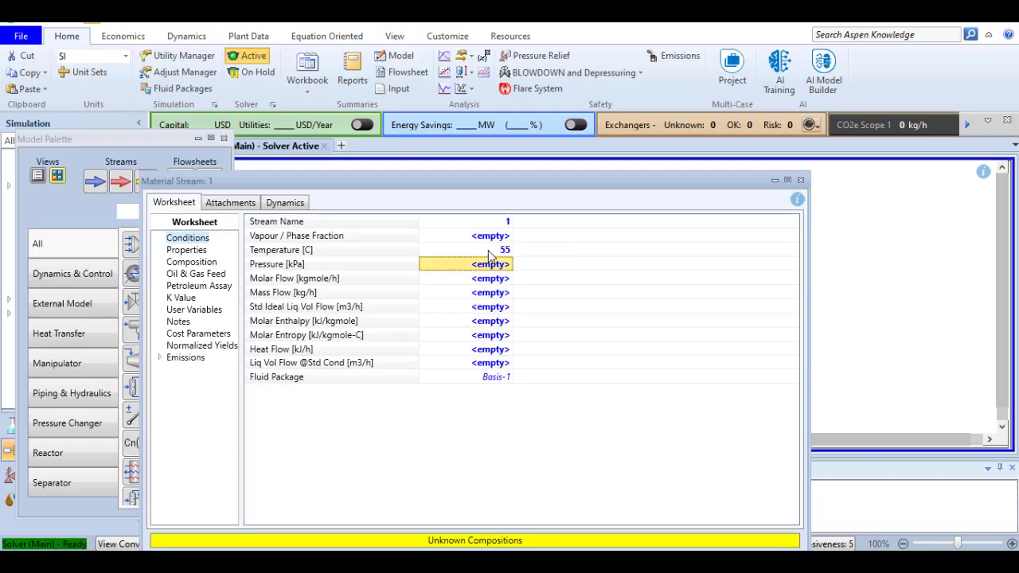
{"action": "type", "text": "10"}
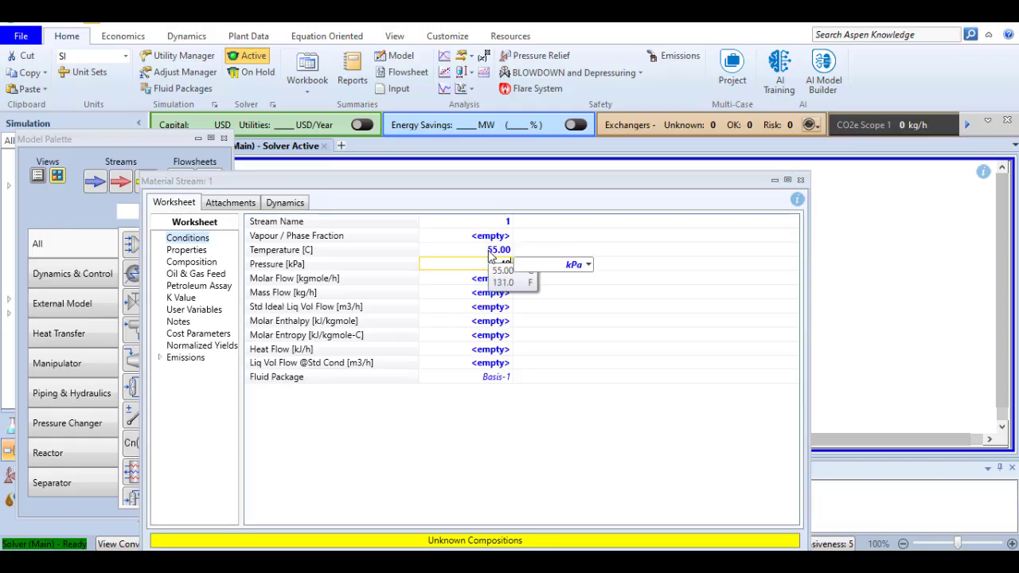
{"action": "key", "text": "Tab"}
{"action": "type", "text": "bar"}
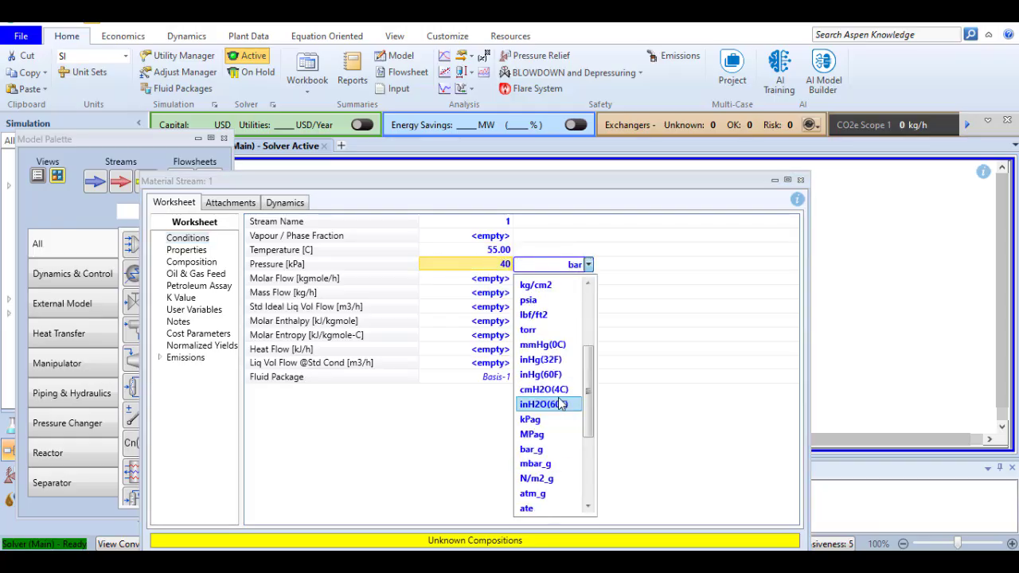
{"action": "left_click", "coordinate": [545, 450]}
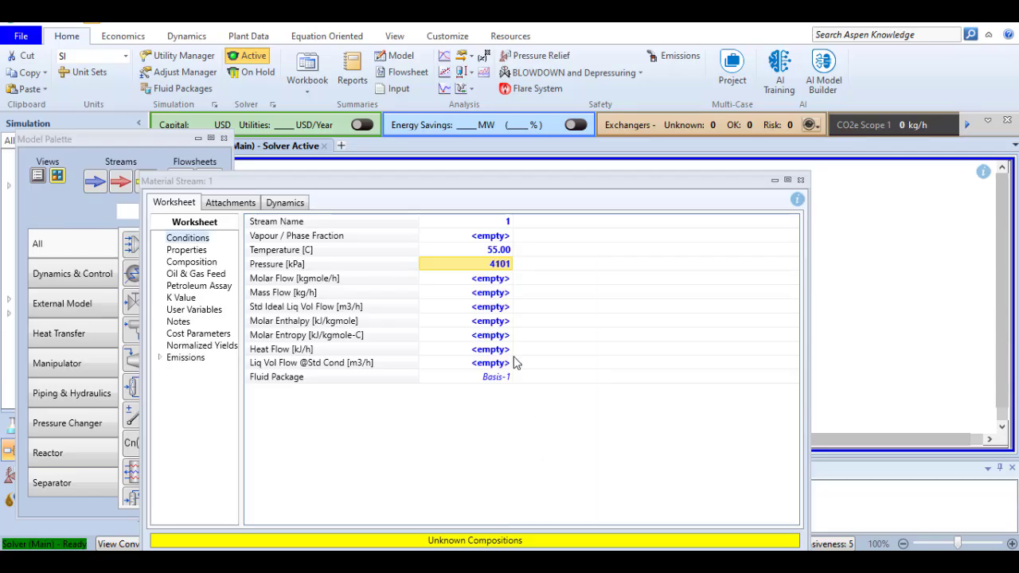
{"action": "left_click", "coordinate": [489, 295]}
{"action": "type", "text": "100"}
{"action": "key", "text": "Return"}
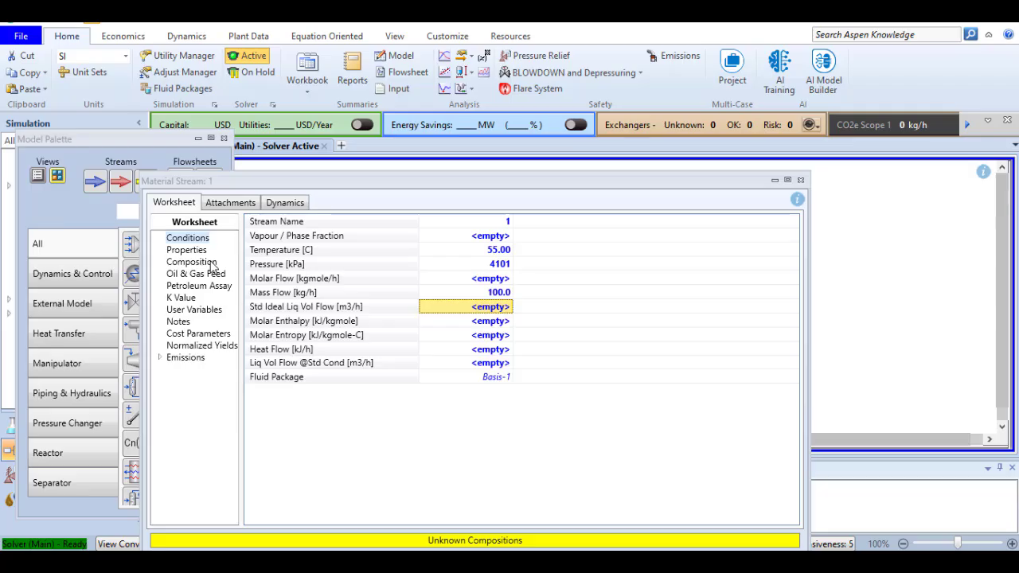
- Define stream 1's composition with mole fractions of 0.5 methane, 0.25 ethane and 0.25 n-butane, and close the stream window
{"action": "left_click", "coordinate": [212, 265]}
{"action": "left_click", "coordinate": [452, 243]}
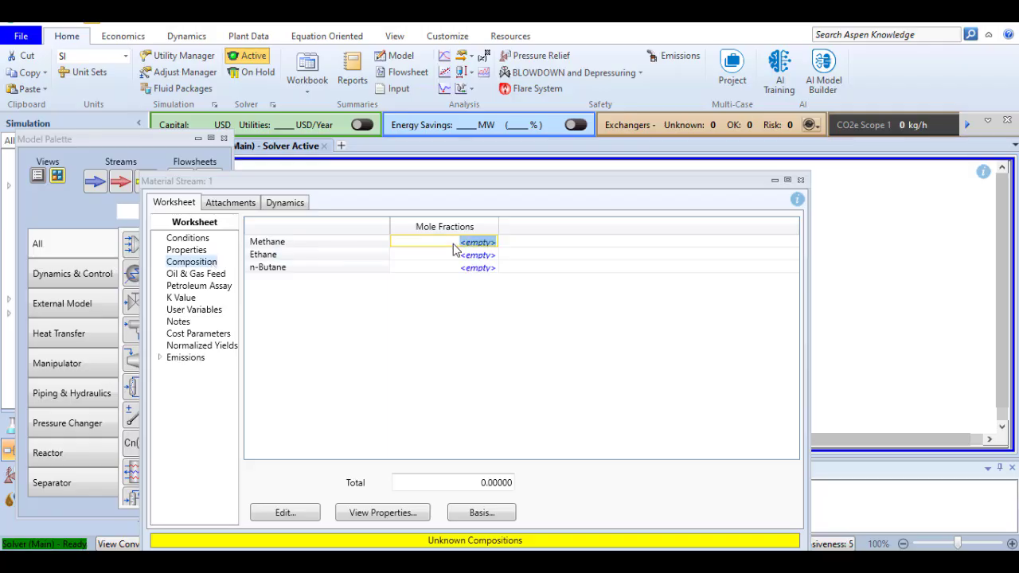
{"action": "type", "text": "0.5"}
{"action": "key", "text": "Return"}
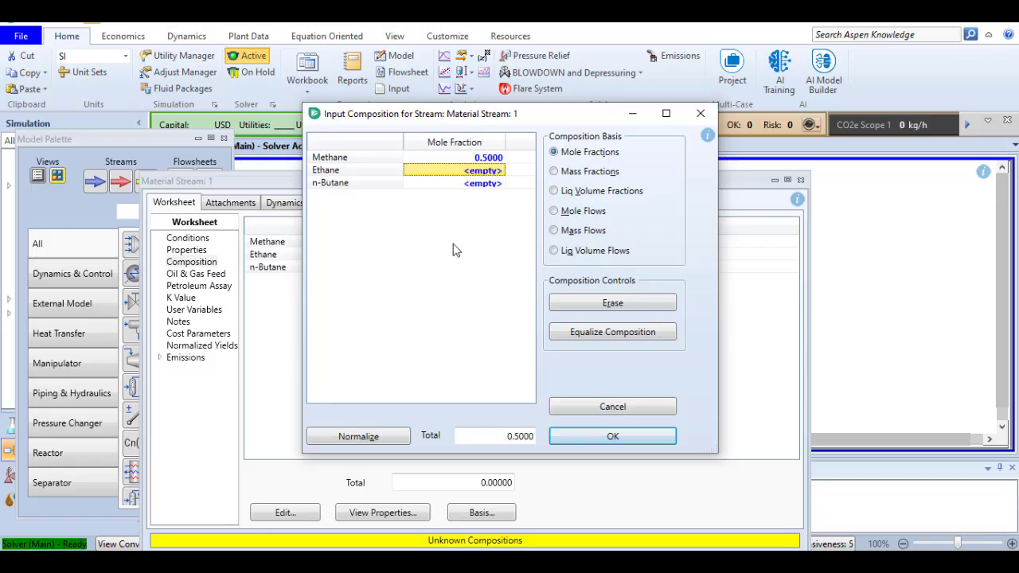
{"action": "type", "text": "0.25"}
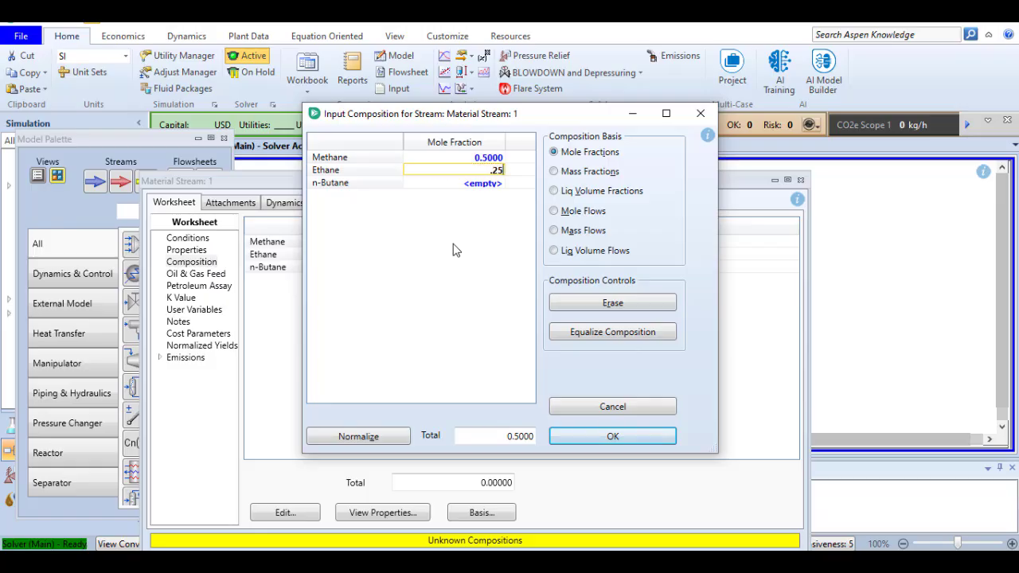
{"action": "key", "text": "Return"}
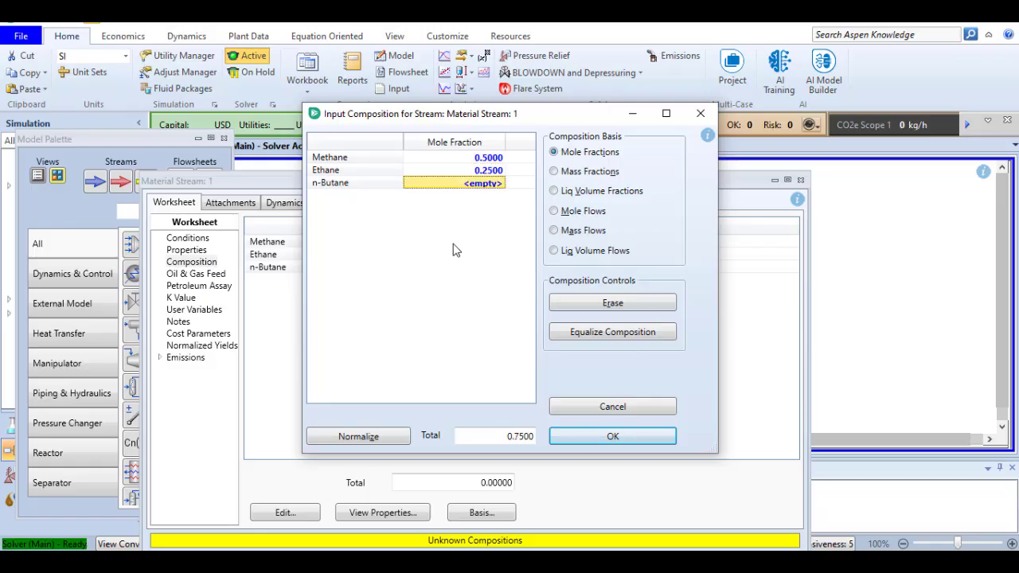
{"action": "type", "text": "0.25"}
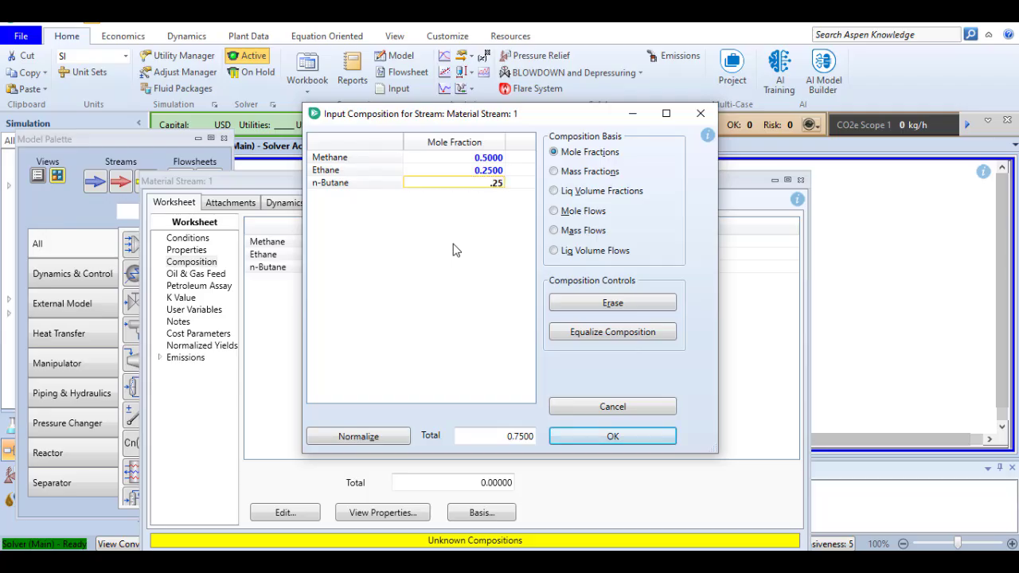
{"action": "key", "text": "Return"}
{"action": "left_click", "coordinate": [610, 437]}
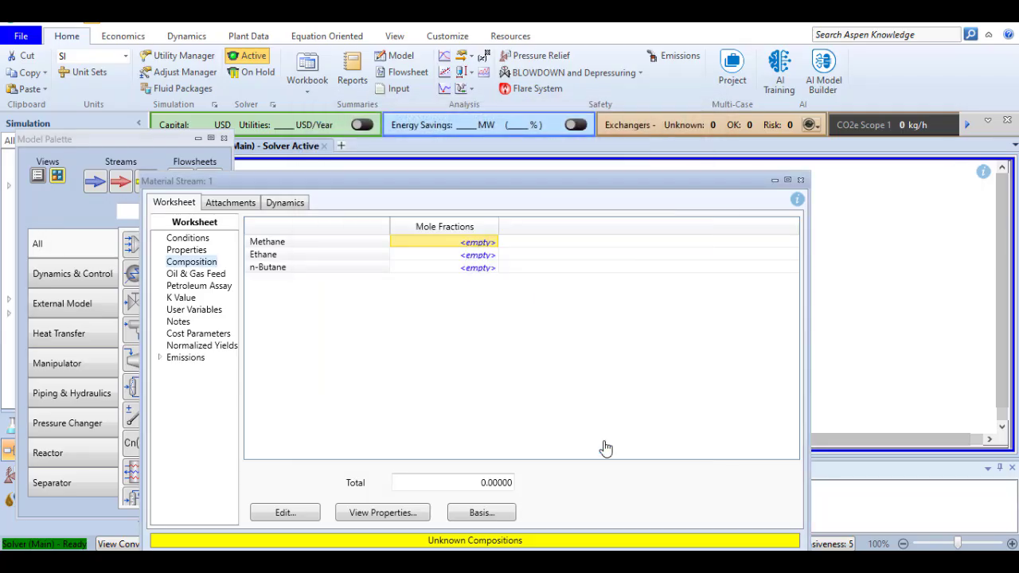
{"action": "left_click", "coordinate": [801, 181]}
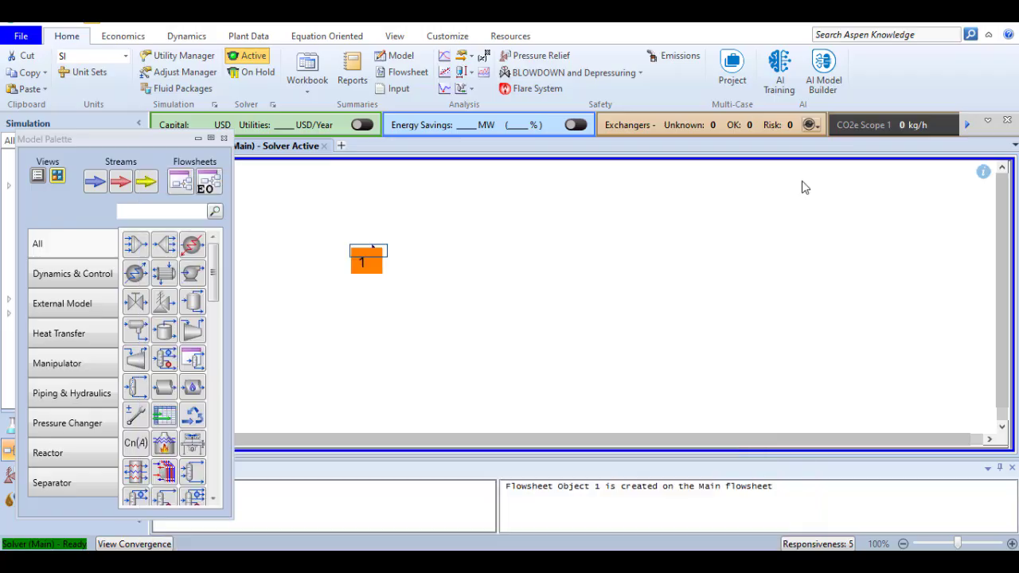
{"action": "left_click", "coordinate": [573, 247]}
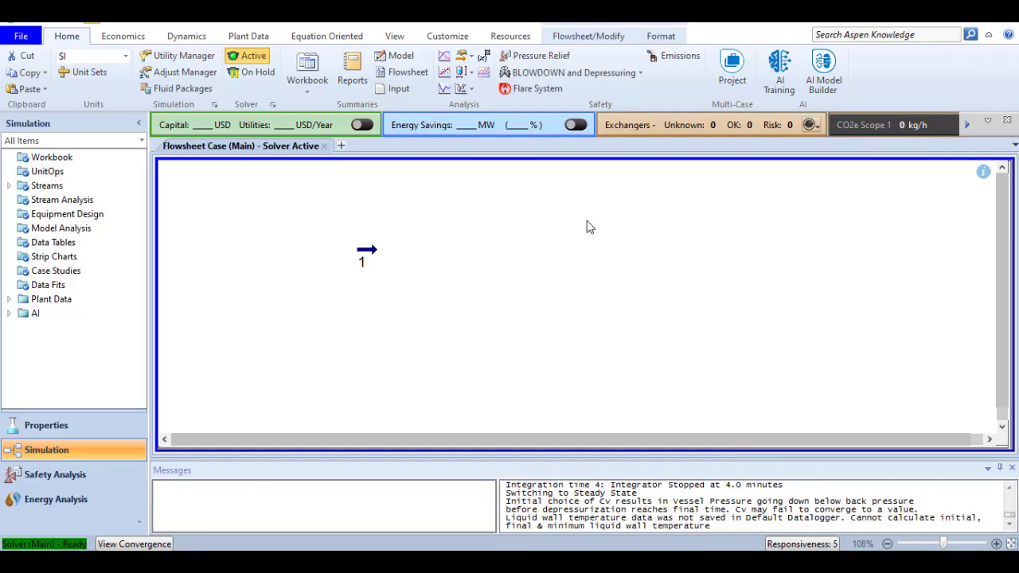
- Create a Depressuring analysis and connect stream 1 as its inlet, accepting the fluid package notice
{"action": "left_click", "coordinate": [641, 76]}
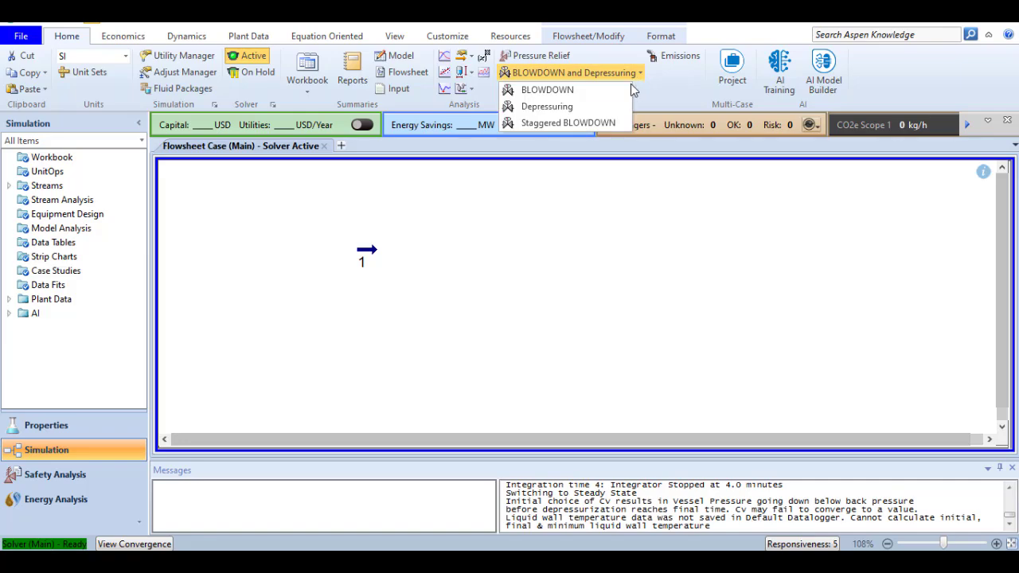
{"action": "left_click", "coordinate": [574, 106]}
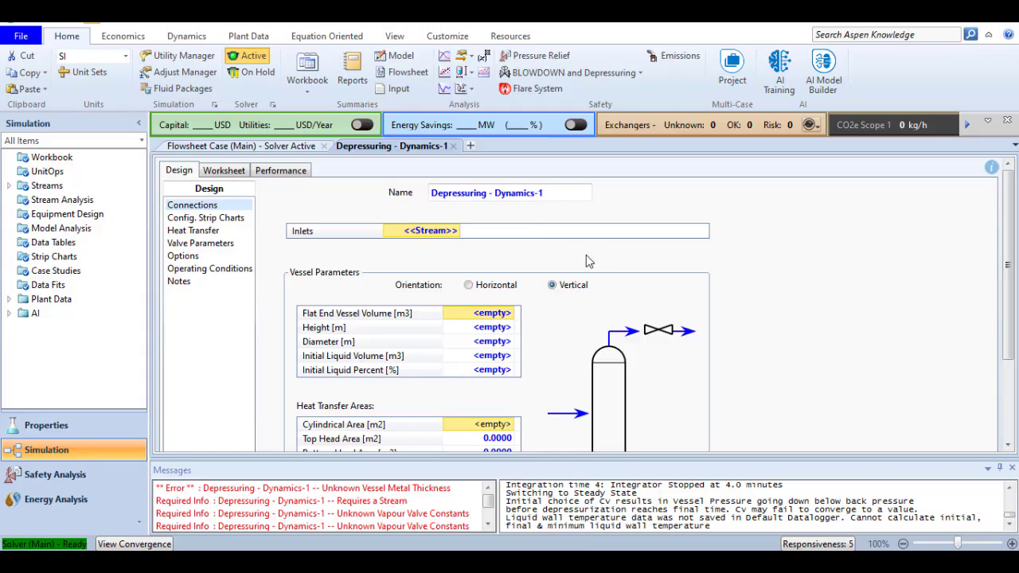
{"action": "scroll", "coordinate": [608, 257], "scroll_direction": "down", "scroll_amount": 2}
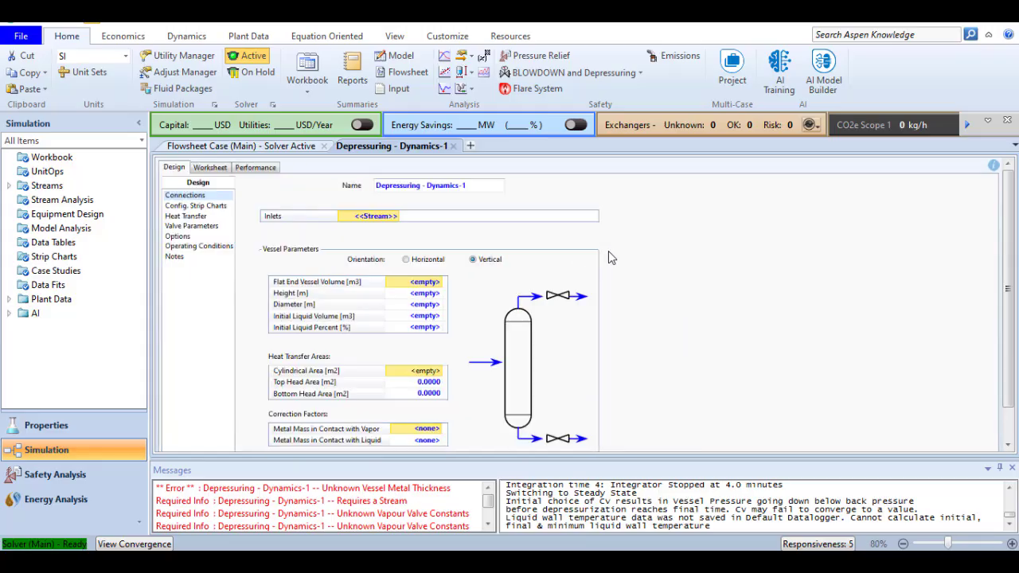
{"action": "left_click", "coordinate": [381, 217]}
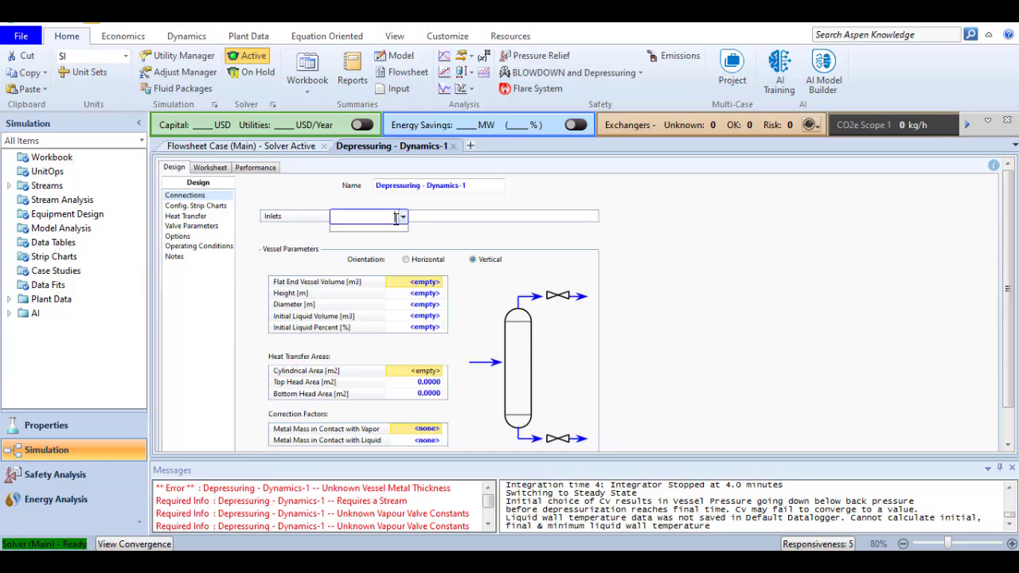
{"action": "left_click", "coordinate": [357, 237]}
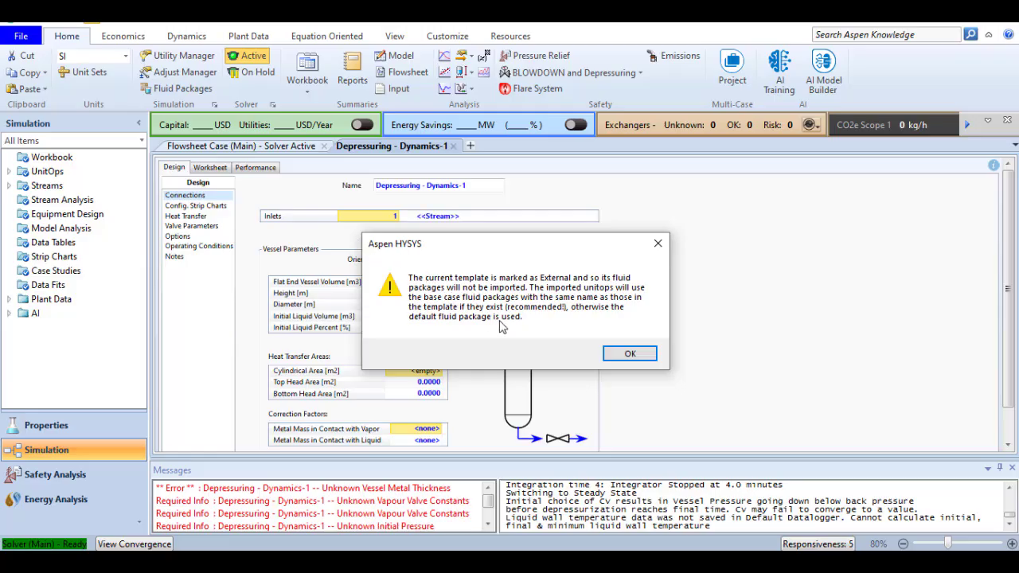
{"action": "left_click", "coordinate": [628, 353]}
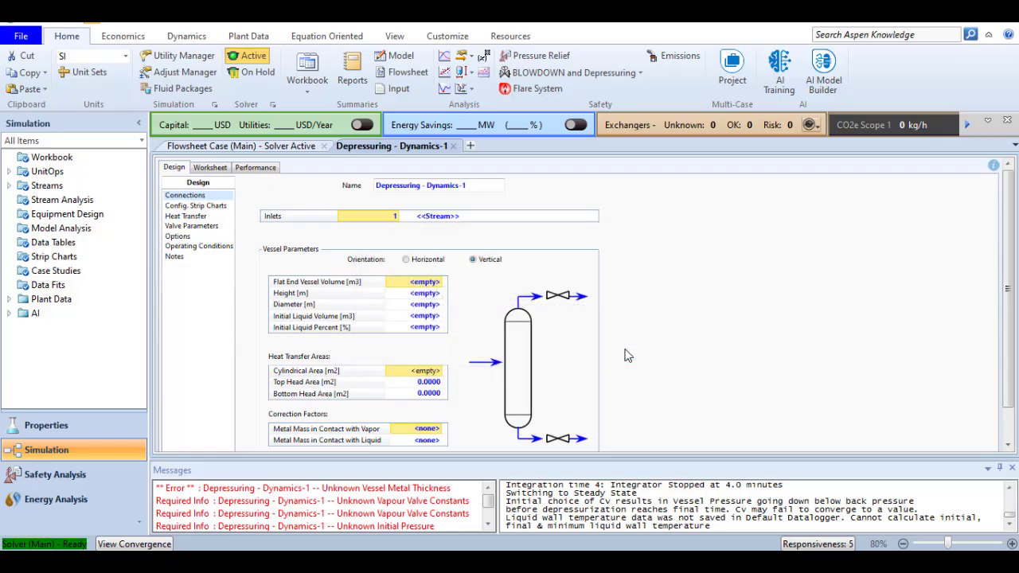
- Set the vertical vessel's height to 1.5 m and its initial liquid percent to 15
{"action": "left_click", "coordinate": [426, 294]}
{"action": "type", "text": "1.5"}
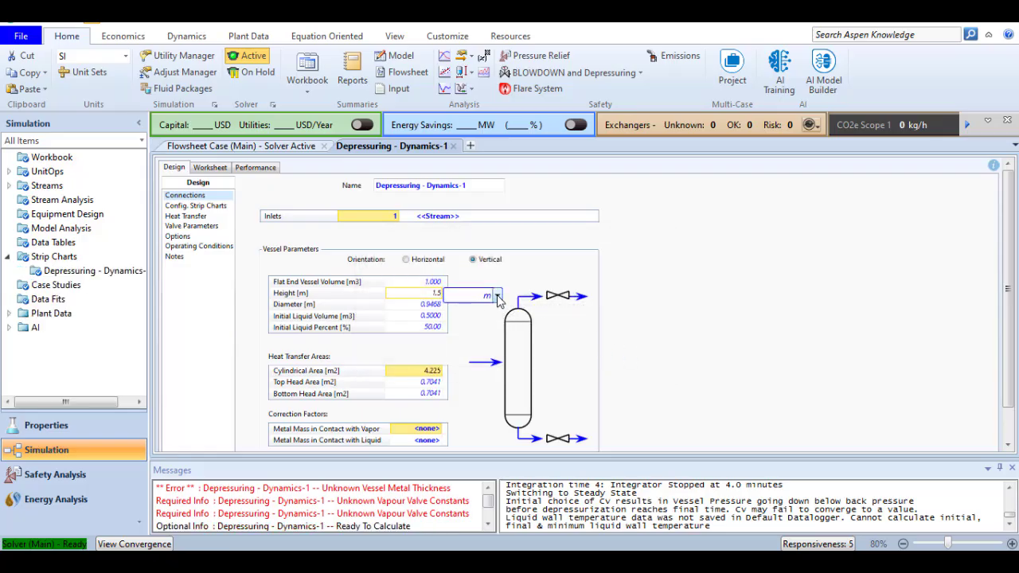
{"action": "left_click", "coordinate": [441, 306]}
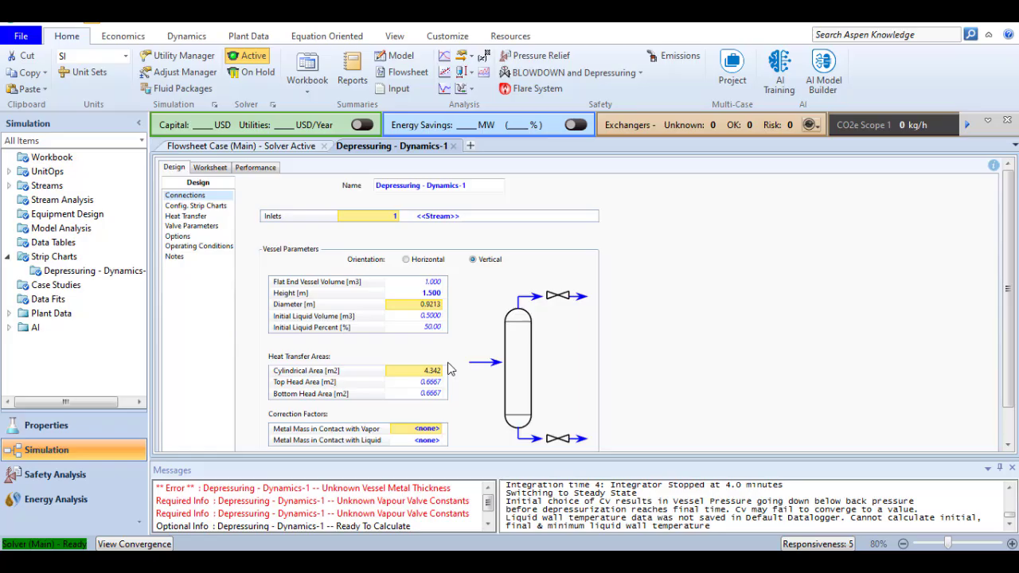
{"action": "left_click", "coordinate": [434, 329]}
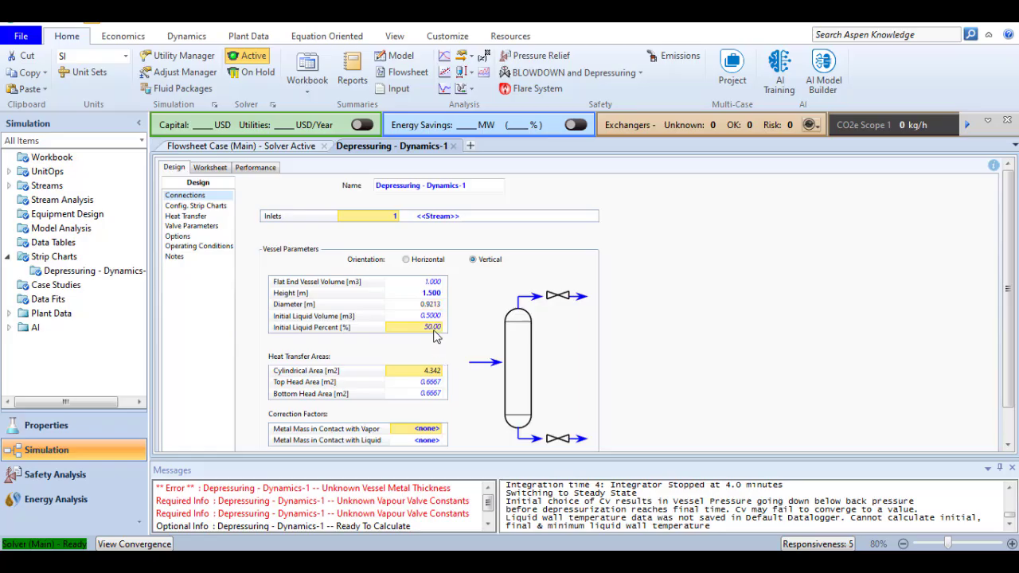
{"action": "type", "text": "15"}
{"action": "key", "text": "Return"}
- Set the heat transfer operating mode to Fire API521 with a C3 constant of 1
{"action": "left_click", "coordinate": [188, 217]}
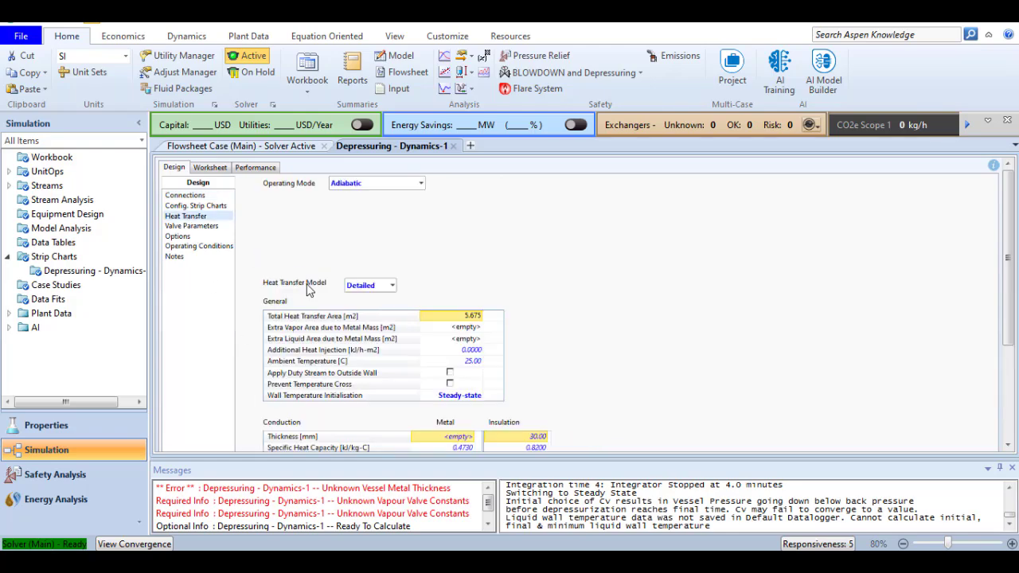
{"action": "left_click", "coordinate": [376, 184]}
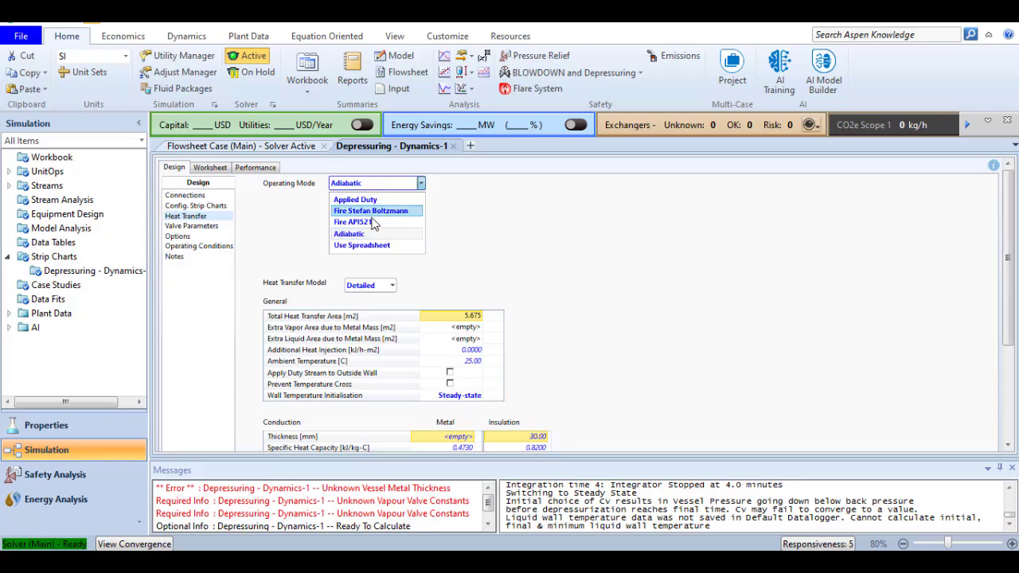
{"action": "left_click", "coordinate": [372, 223]}
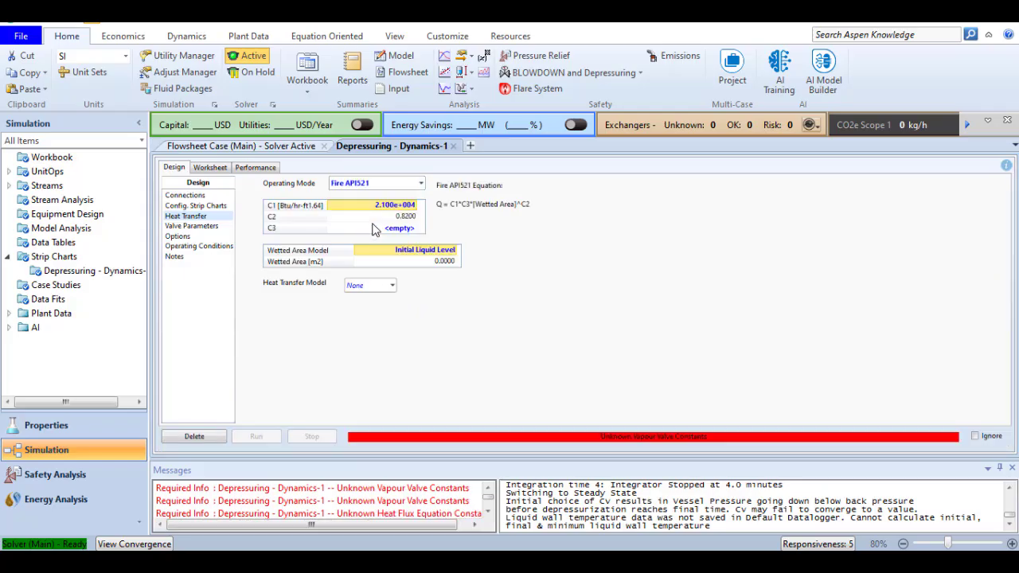
{"action": "left_click", "coordinate": [416, 232]}
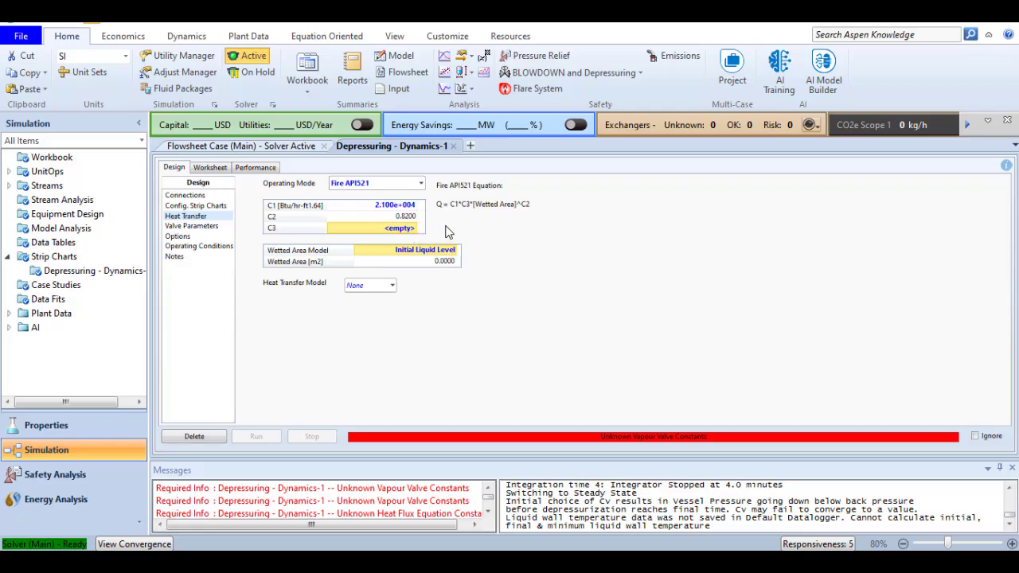
{"action": "type", "text": "1"}
{"action": "key", "text": "Return"}
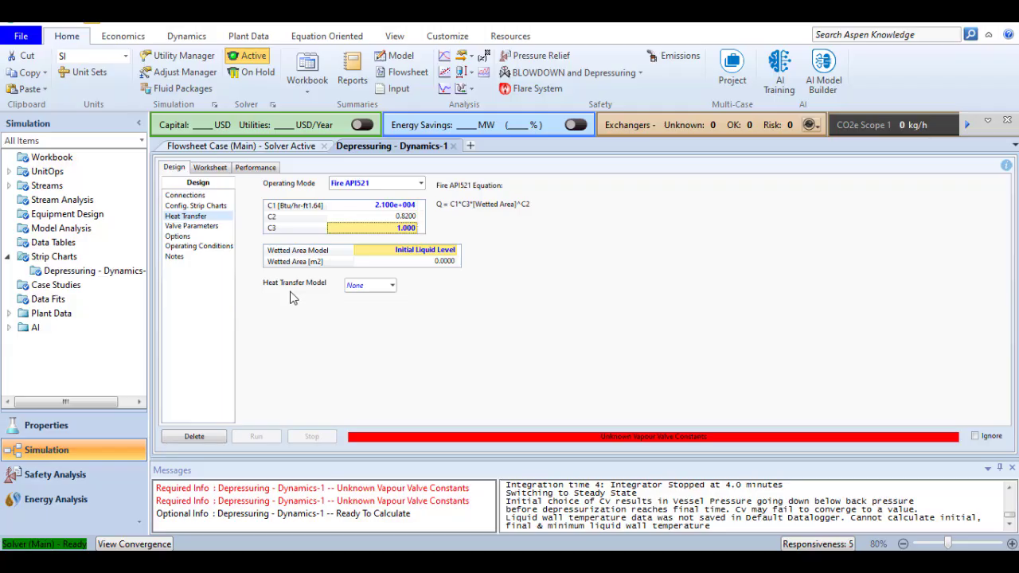
- Choose the Masoneilan vapour flow equation for the valve and set its critical flow factor Cf to 1
{"action": "left_click", "coordinate": [191, 226]}
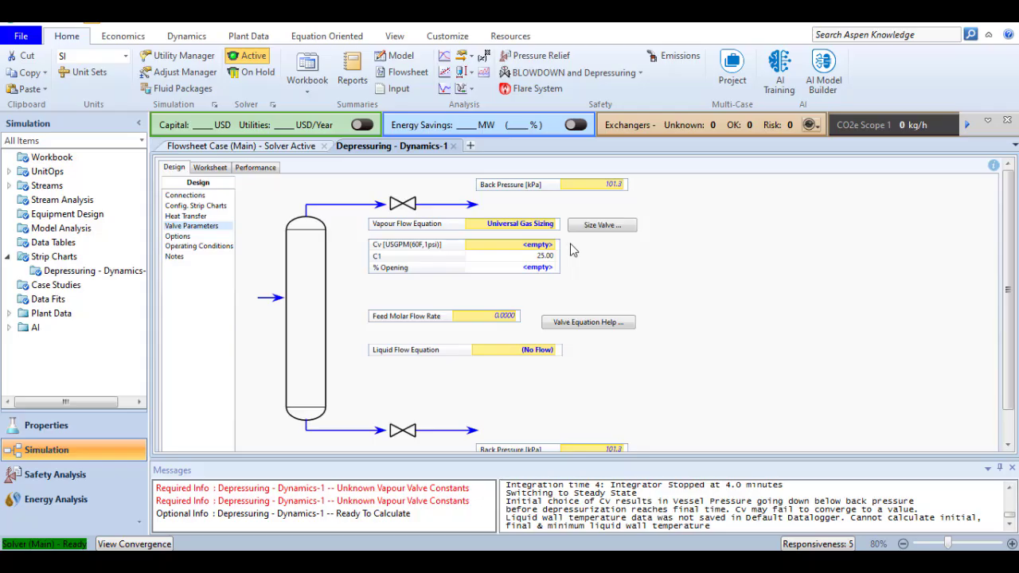
{"action": "left_click", "coordinate": [552, 227]}
{"action": "left_click", "coordinate": [553, 226]}
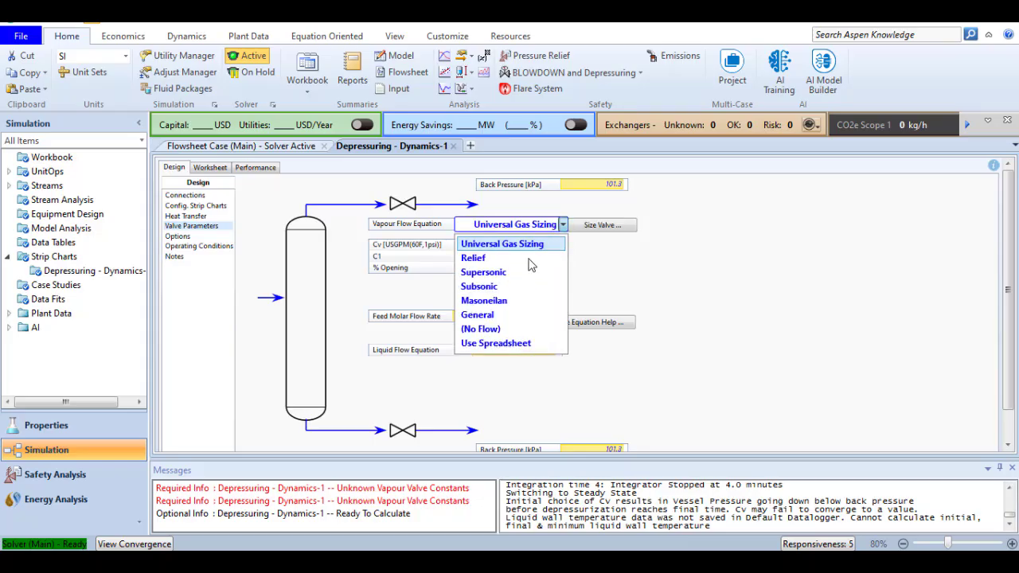
{"action": "left_click", "coordinate": [514, 297]}
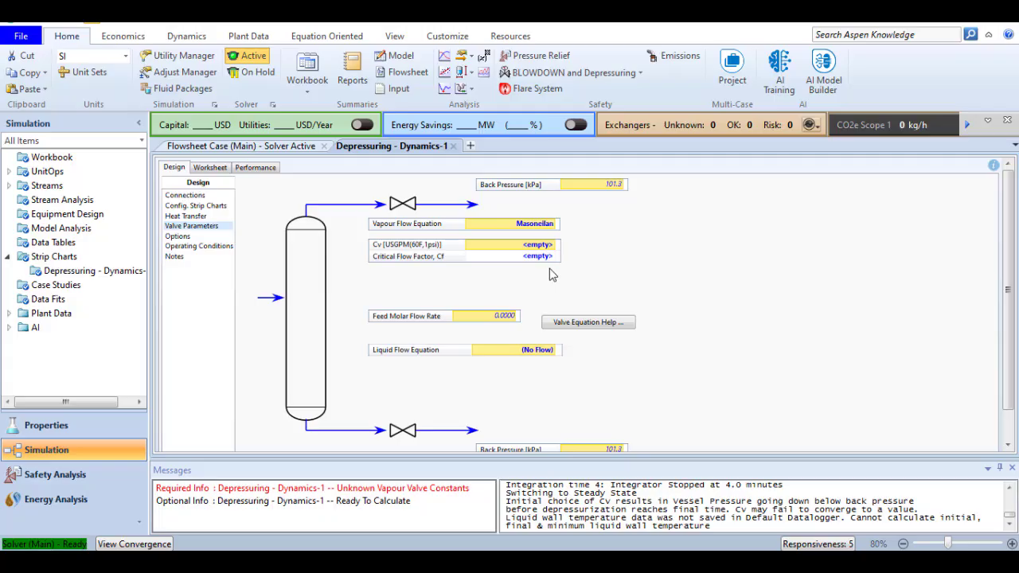
{"action": "left_click", "coordinate": [543, 256]}
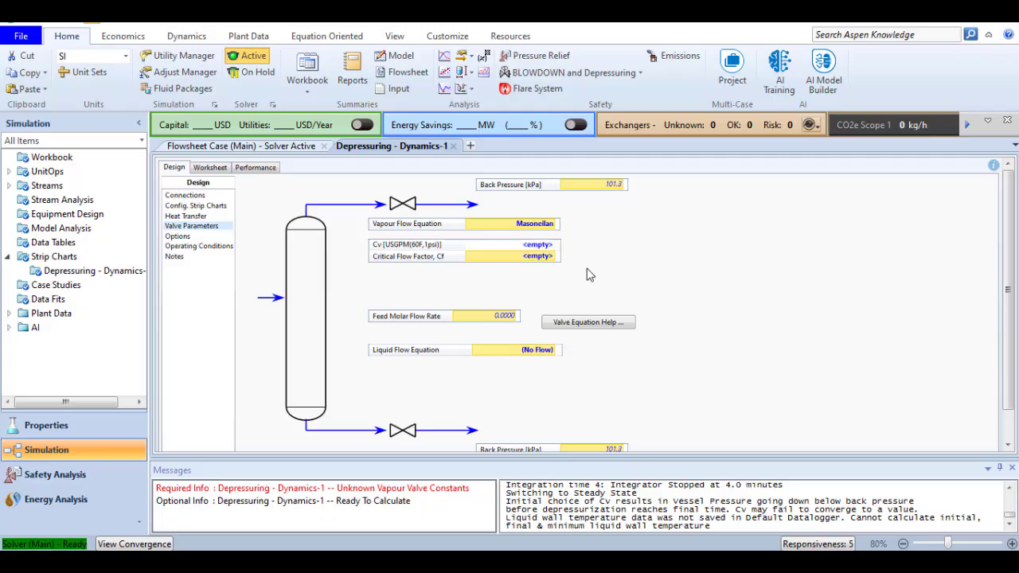
{"action": "type", "text": "1"}
{"action": "key", "text": "Return"}
- Set the PV work term contribution of the depressuring analysis to 100 %
{"action": "left_click", "coordinate": [179, 237]}
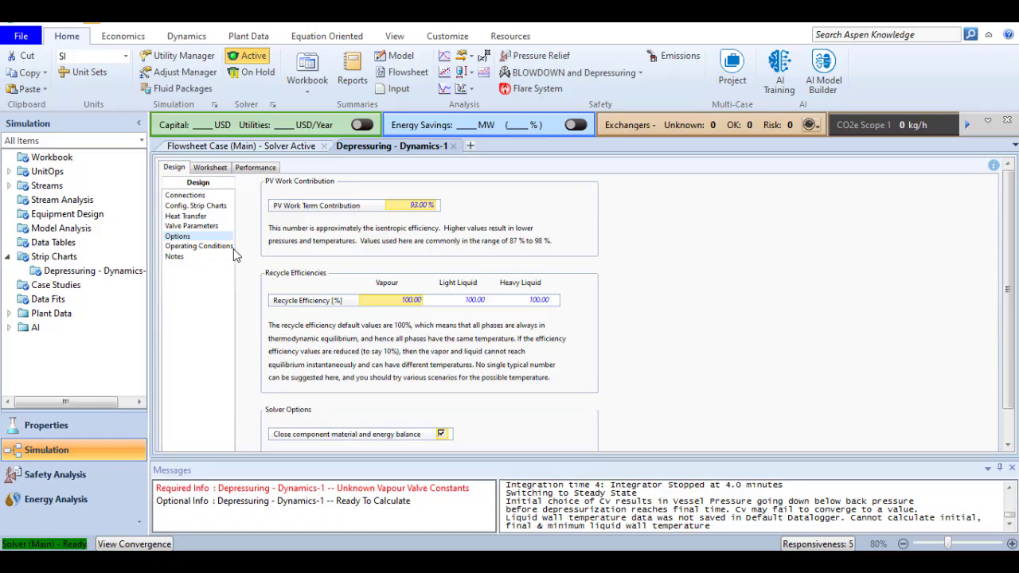
{"action": "double_click", "coordinate": [410, 207]}
{"action": "type", "text": "100"}
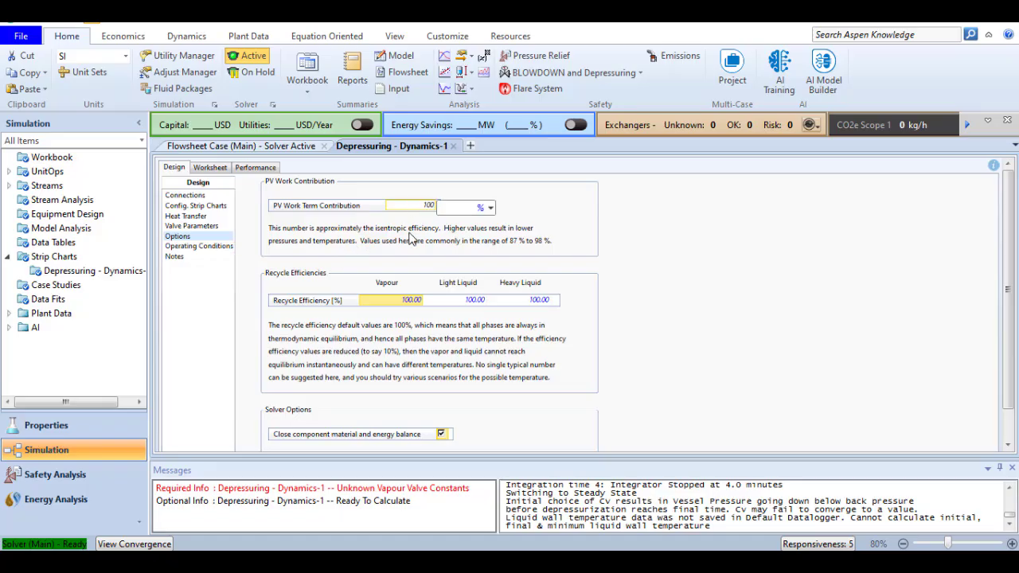
{"action": "key", "text": "Return"}
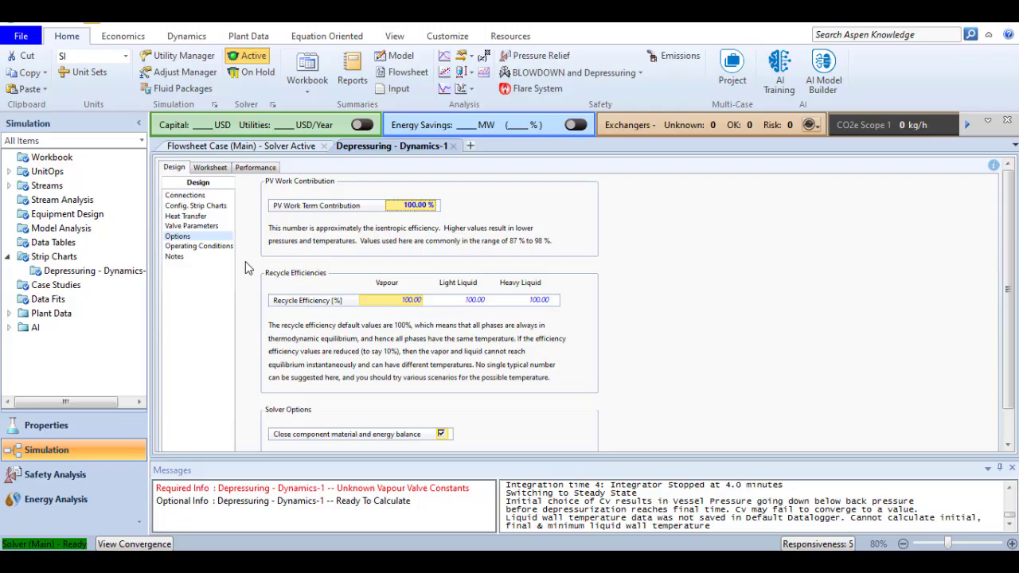
- Set the depressuring time in the operating conditions to 4 minutes
{"action": "left_click", "coordinate": [222, 250]}
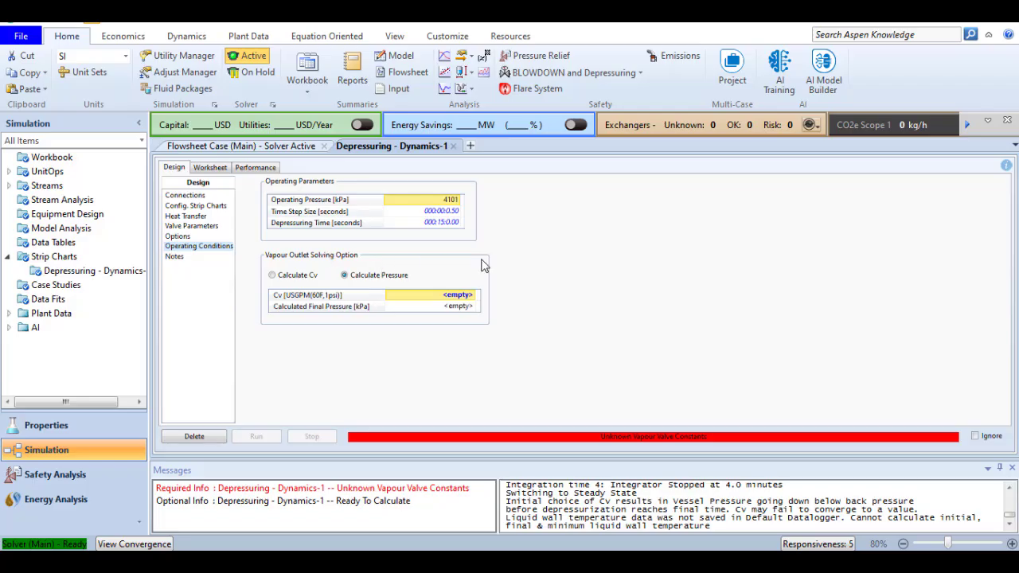
{"action": "left_click", "coordinate": [456, 224]}
{"action": "type", "text": "4"}
{"action": "left_click", "coordinate": [515, 222]}
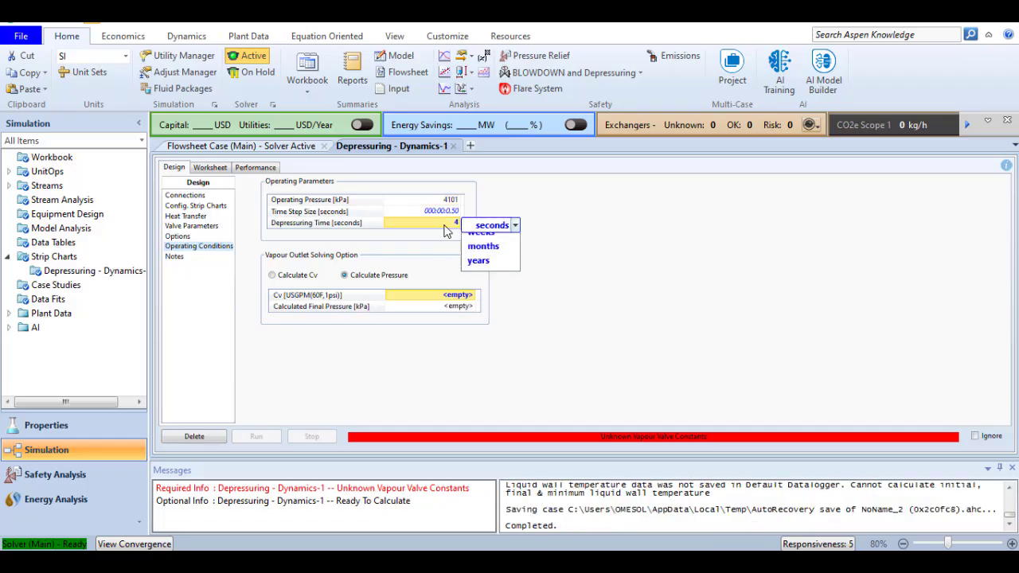
{"action": "left_click", "coordinate": [486, 260]}
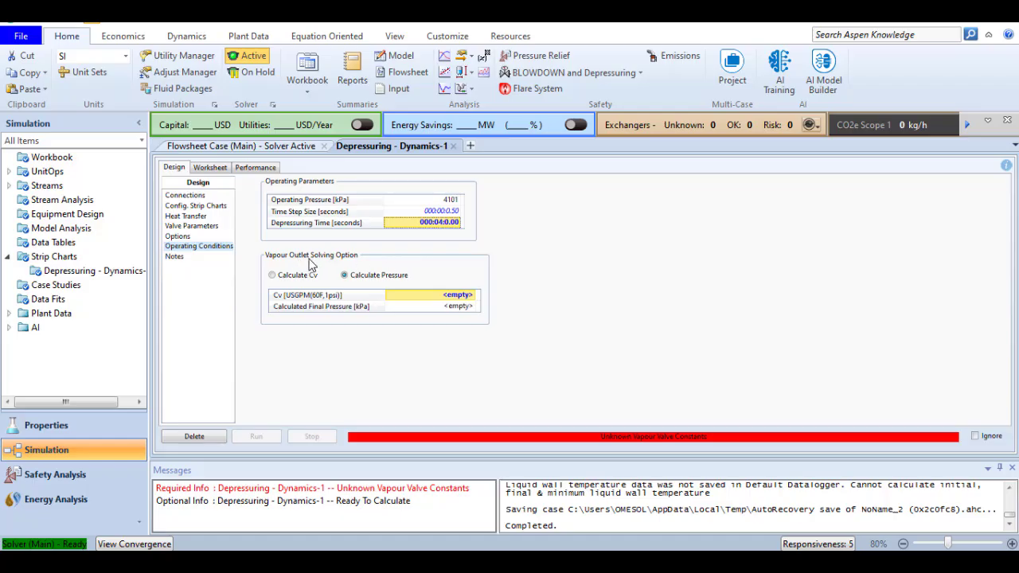
- Make the vapour outlet solve for Cv, with an initial Cv estimate of 1 and a maximum Cv step size of 3
{"action": "left_click", "coordinate": [287, 278]}
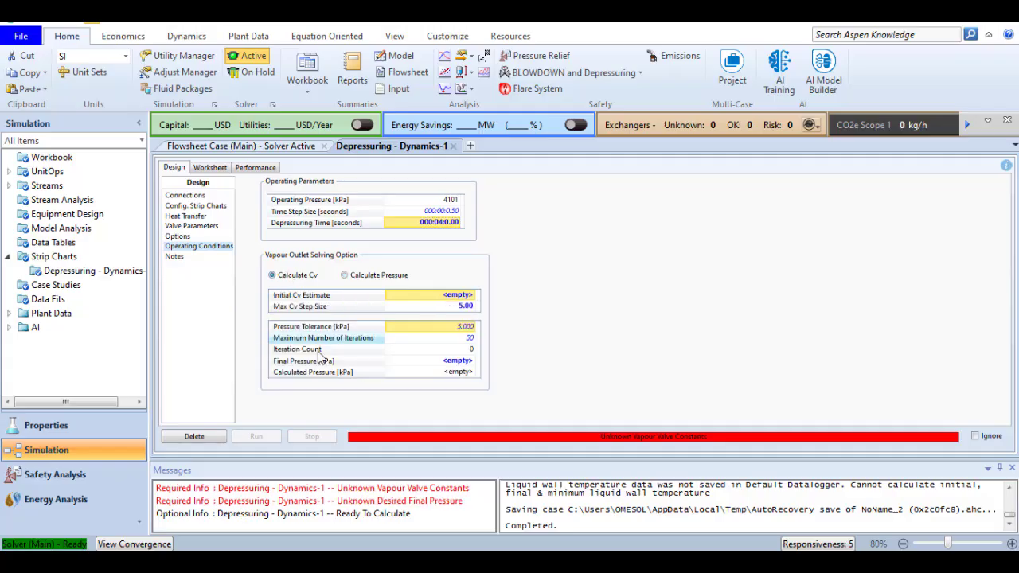
{"action": "left_click", "coordinate": [449, 296]}
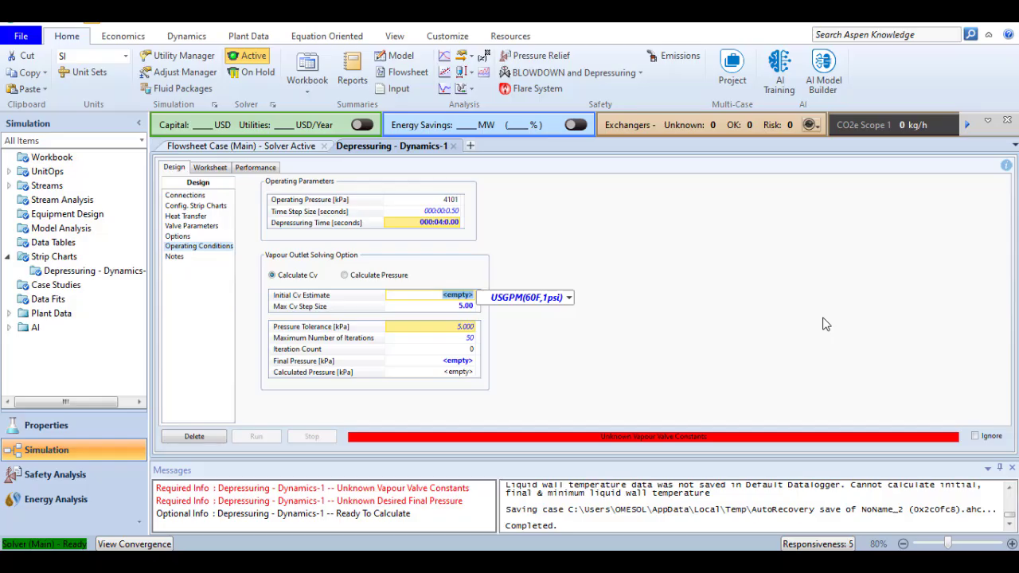
{"action": "type", "text": "1"}
{"action": "key", "text": "Return"}
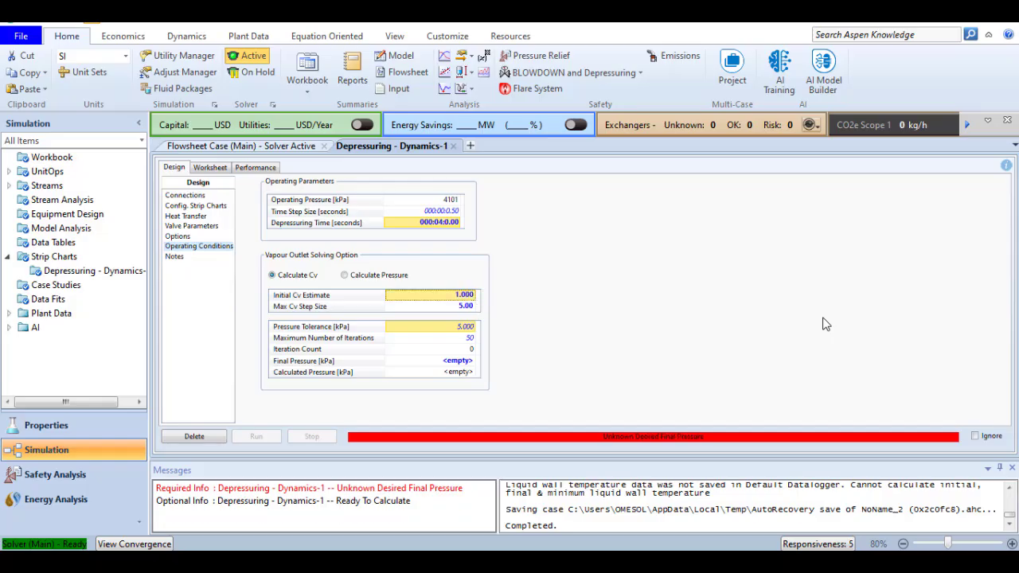
{"action": "left_click", "coordinate": [467, 308]}
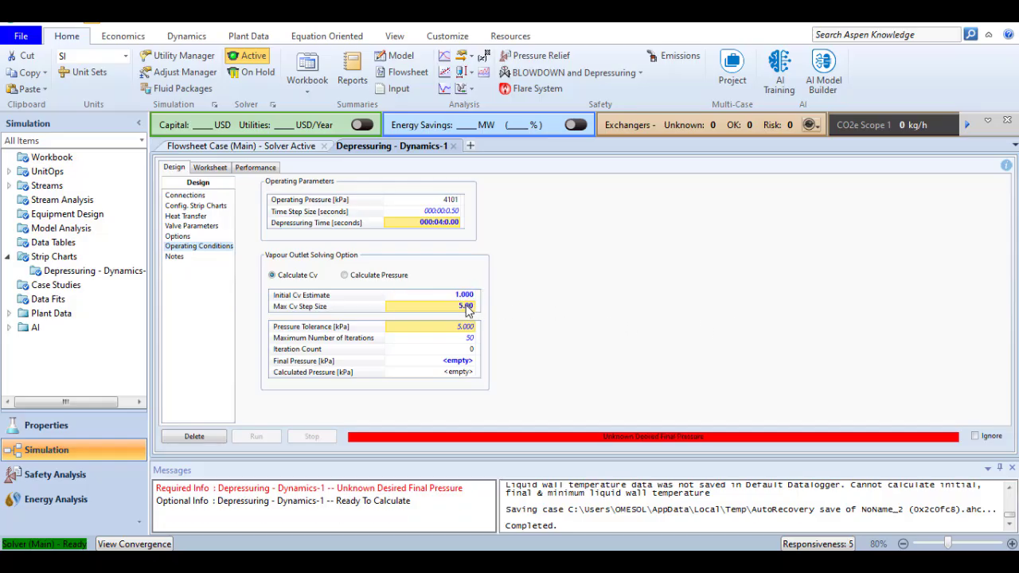
{"action": "key", "text": "BackSpace"}
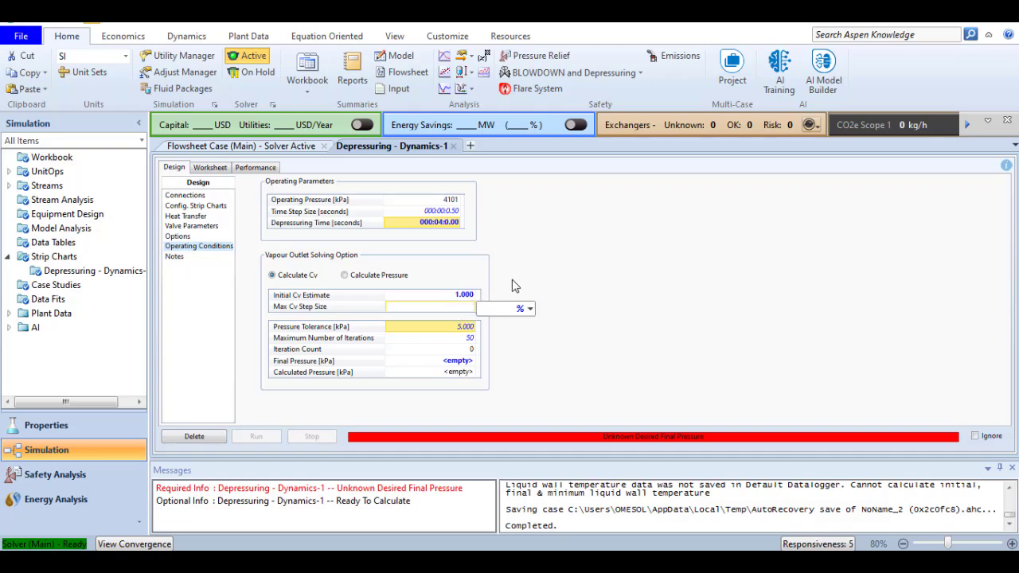
{"action": "type", "text": "3"}
{"action": "key", "text": "Return"}
- Set the maximum number of iterations to 100 and the final pressure to 7 bar_g
{"action": "key", "text": "Down"}
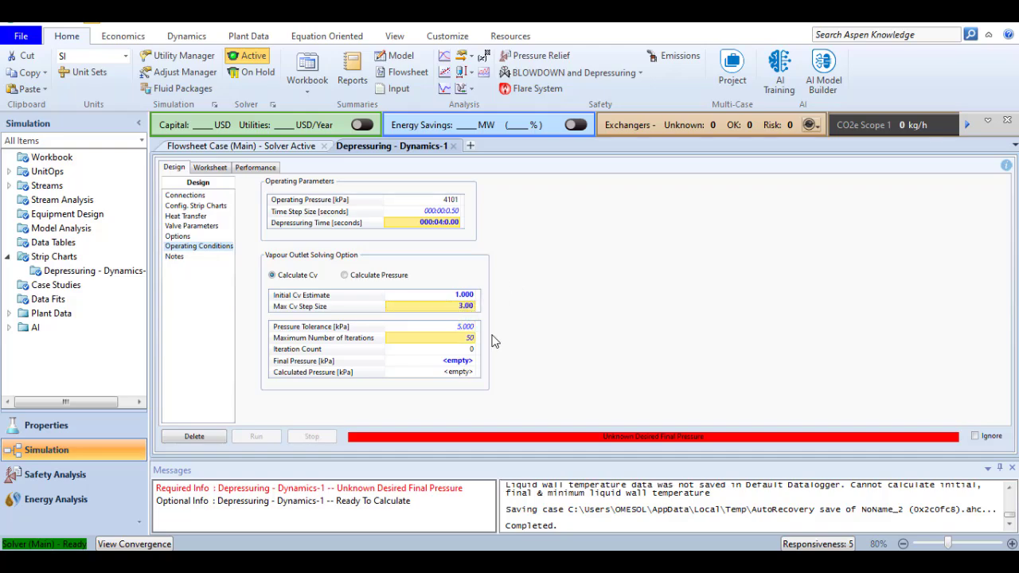
{"action": "type", "text": "100"}
{"action": "key", "text": "Return"}
{"action": "left_click", "coordinate": [460, 363]}
{"action": "type", "text": "7"}
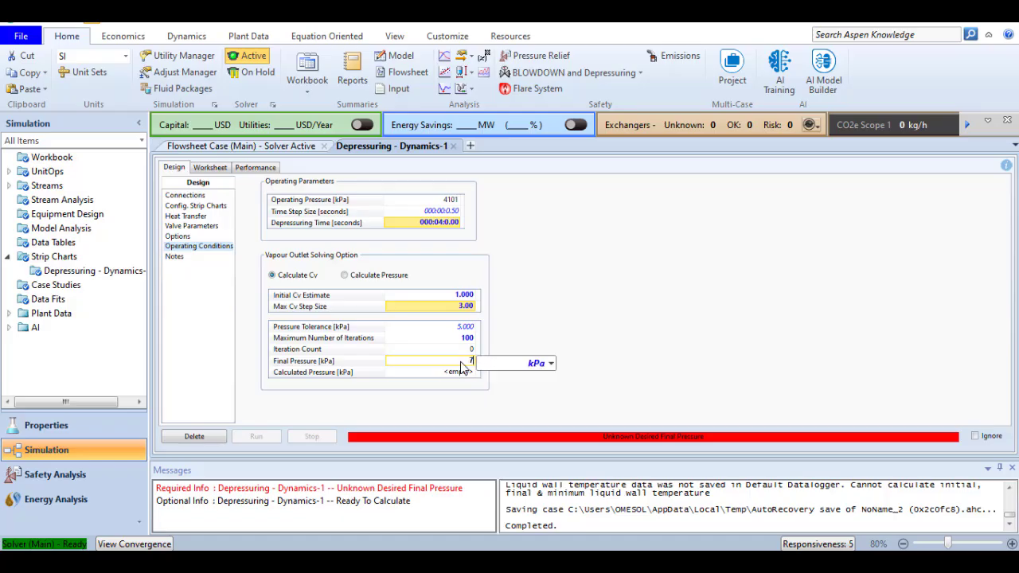
{"action": "left_click", "coordinate": [550, 363]}
{"action": "scroll", "coordinate": [551, 247], "scroll_direction": "down", "scroll_amount": 1}
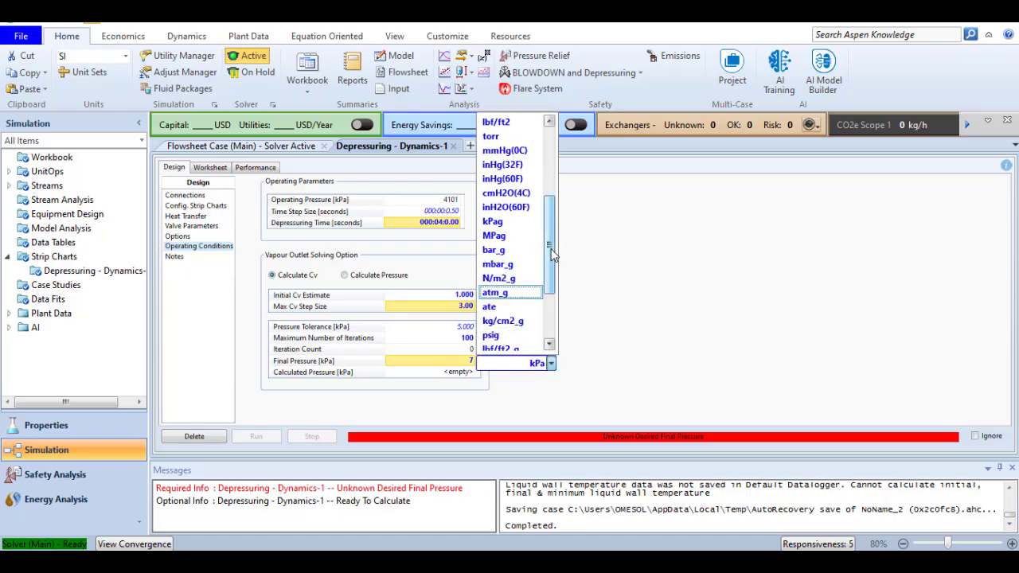
{"action": "scroll", "coordinate": [551, 247], "scroll_direction": "down", "scroll_amount": 3}
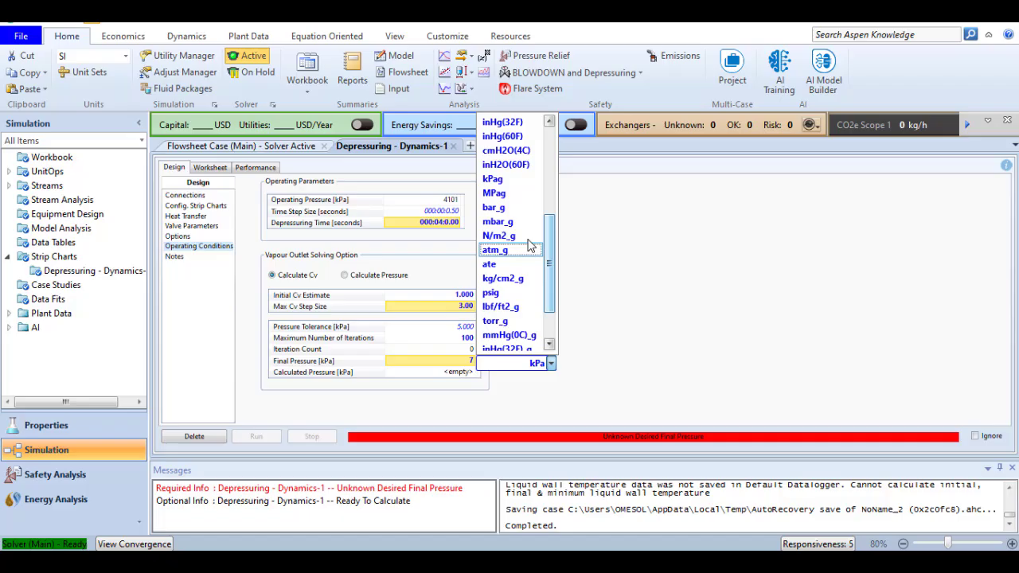
{"action": "left_click", "coordinate": [495, 207]}
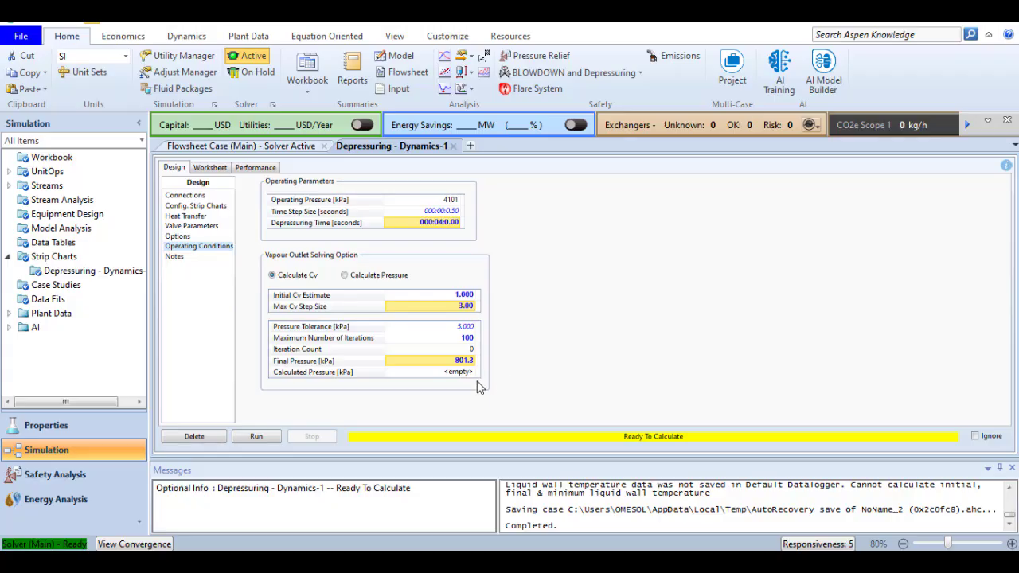
- Run the depressuring calculation and enlarge its strip chart window
{"action": "left_click", "coordinate": [270, 440]}
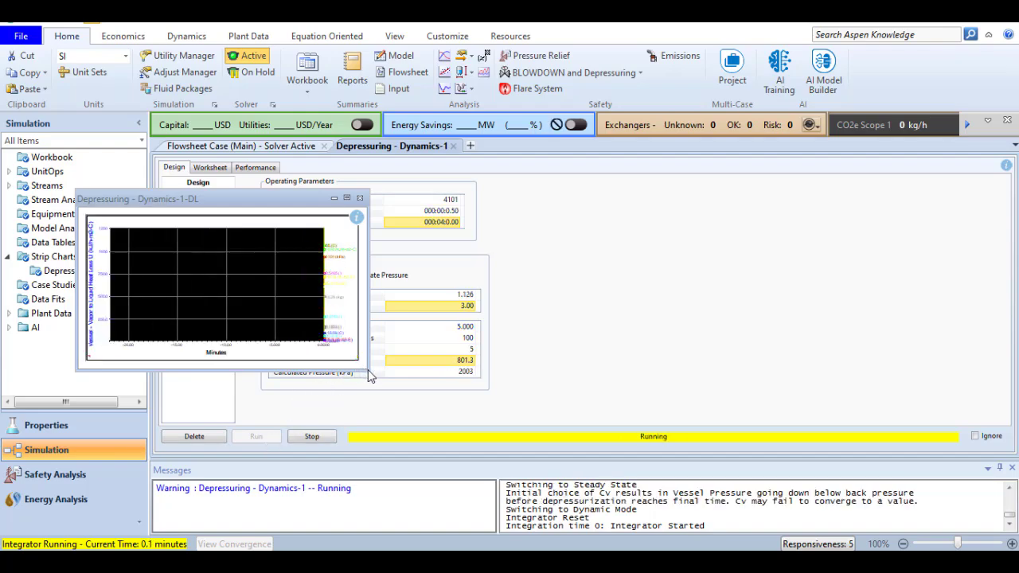
{"action": "left_click_drag", "start_coordinate": [369, 375], "coordinate": [513, 420]}
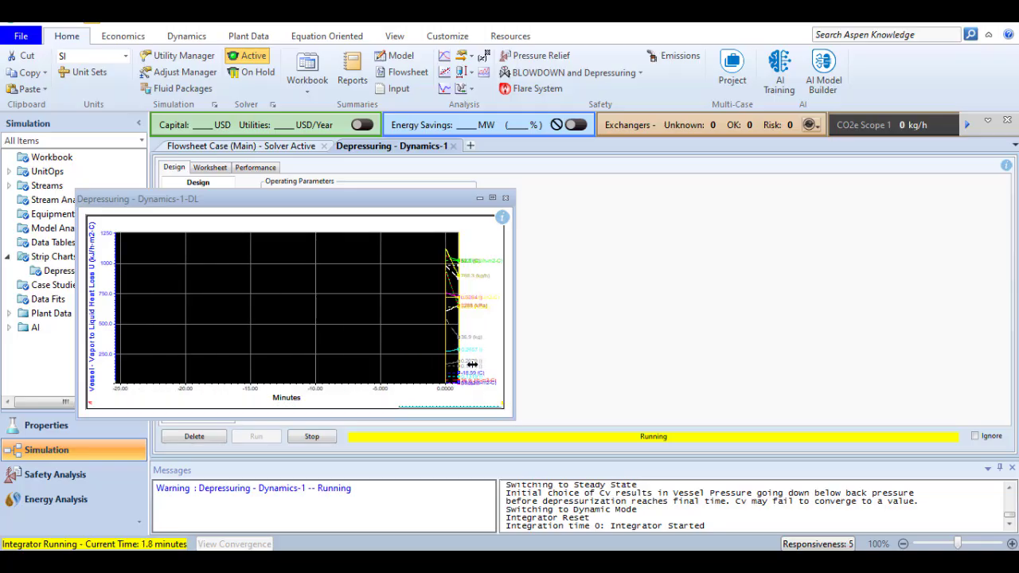